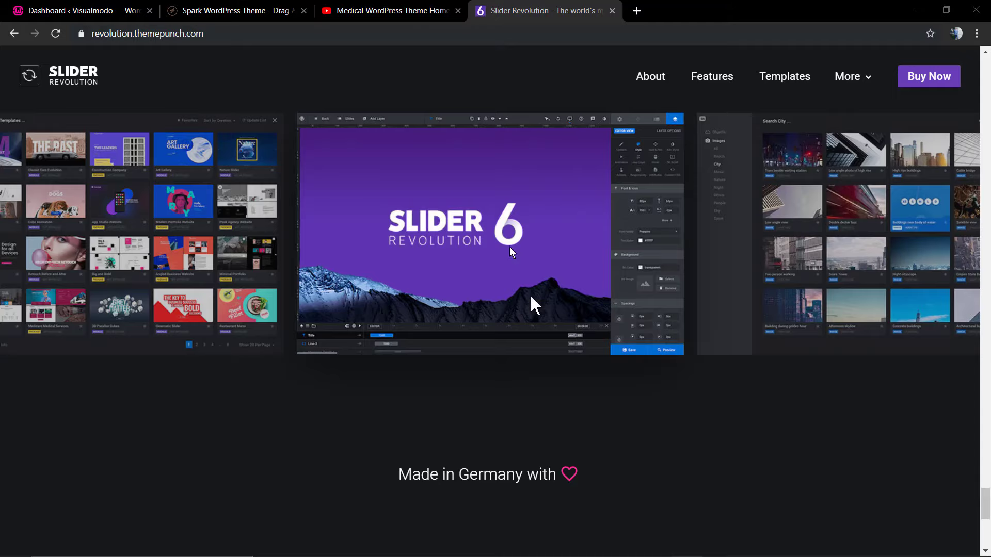
Switch to the Spark theme demo tab to view its homepage slider.
{"action": "left_click", "coordinate": [258, 10]}
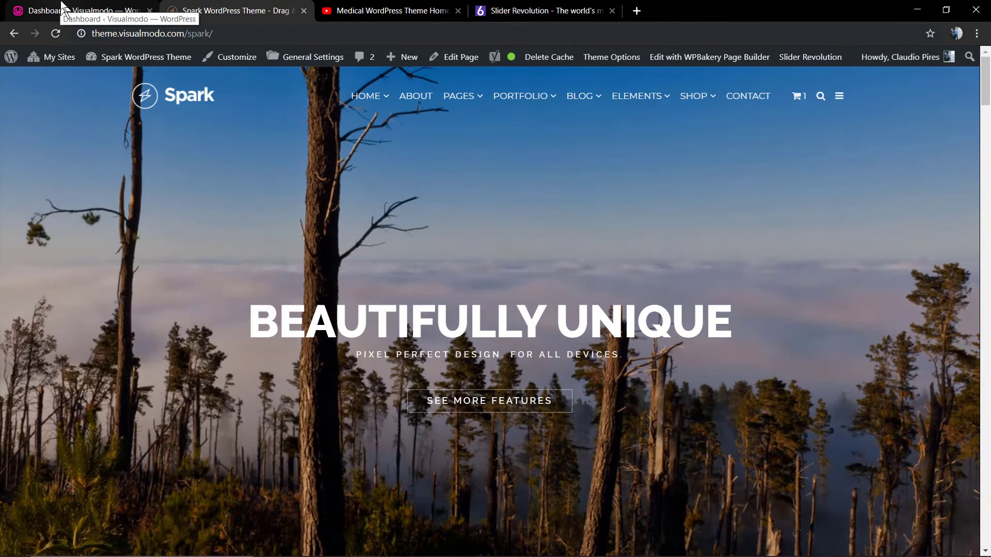
Return to the WordPress dashboard and open the Slider Revolution modules overview.
{"action": "left_click", "coordinate": [62, 10]}
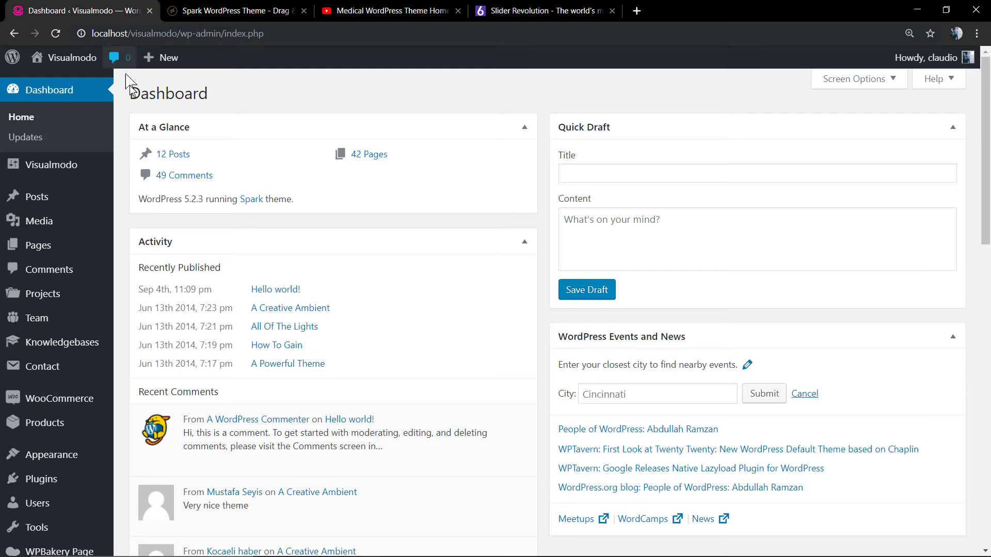
{"action": "scroll", "coordinate": [35, 399], "scroll_direction": "down", "scroll_amount": 3}
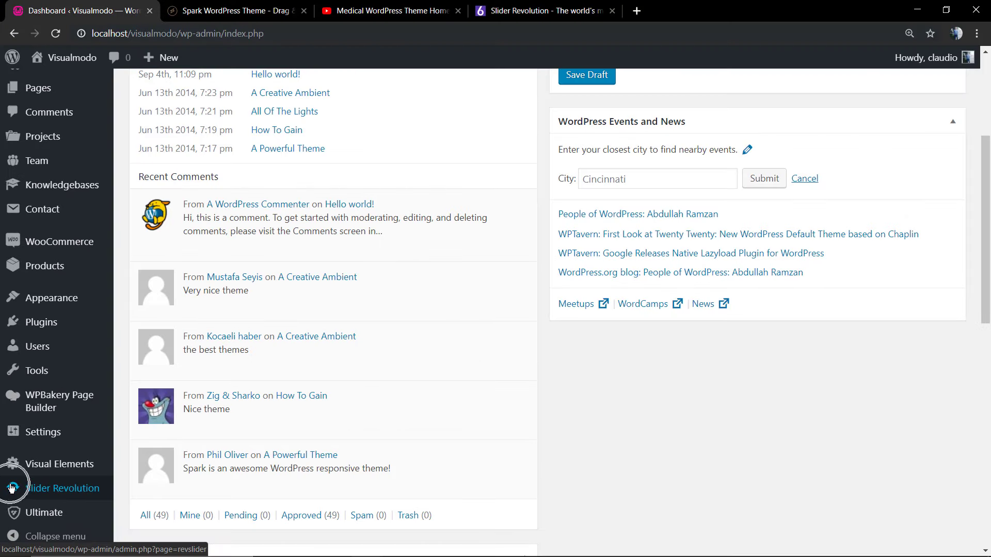
{"action": "left_click", "coordinate": [60, 482]}
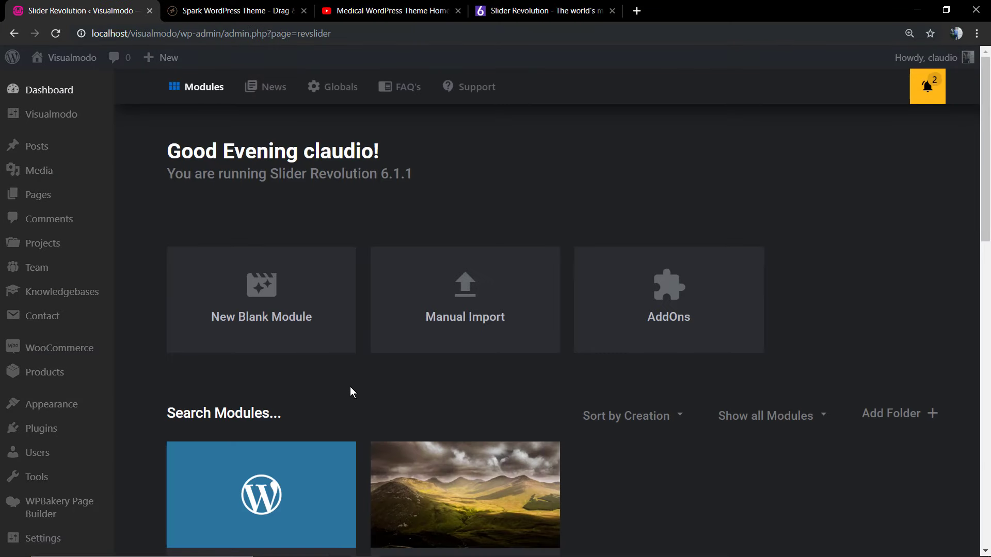
{"action": "scroll", "coordinate": [350, 386], "scroll_direction": "down", "scroll_amount": 2}
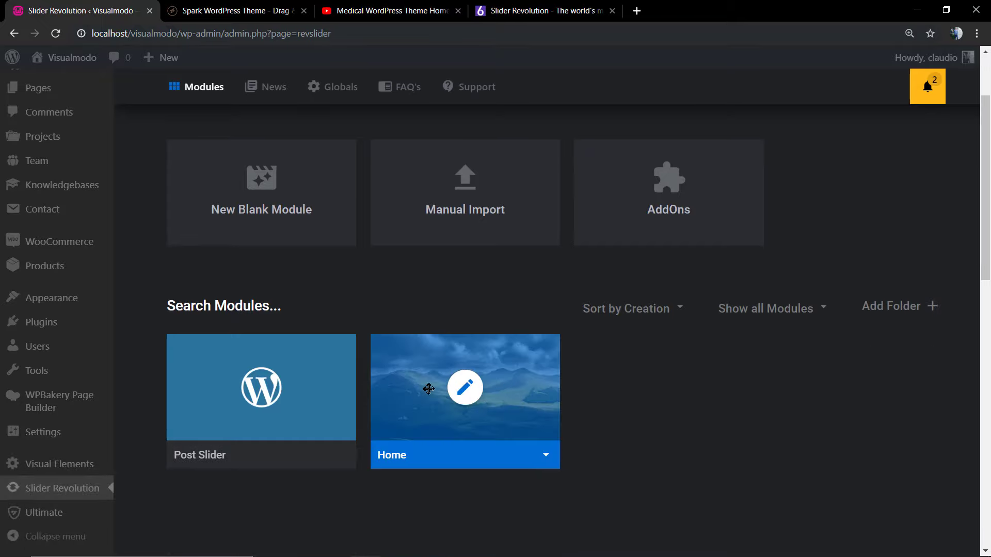
Open the Home module in the editor and show the Intro slide's Slide Options.
{"action": "left_click", "coordinate": [464, 389]}
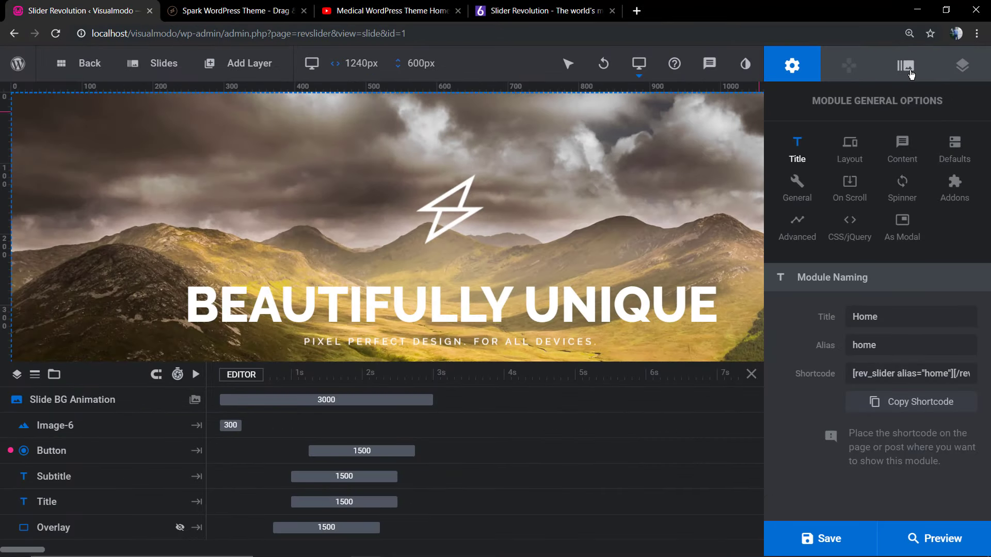
{"action": "left_click", "coordinate": [906, 66]}
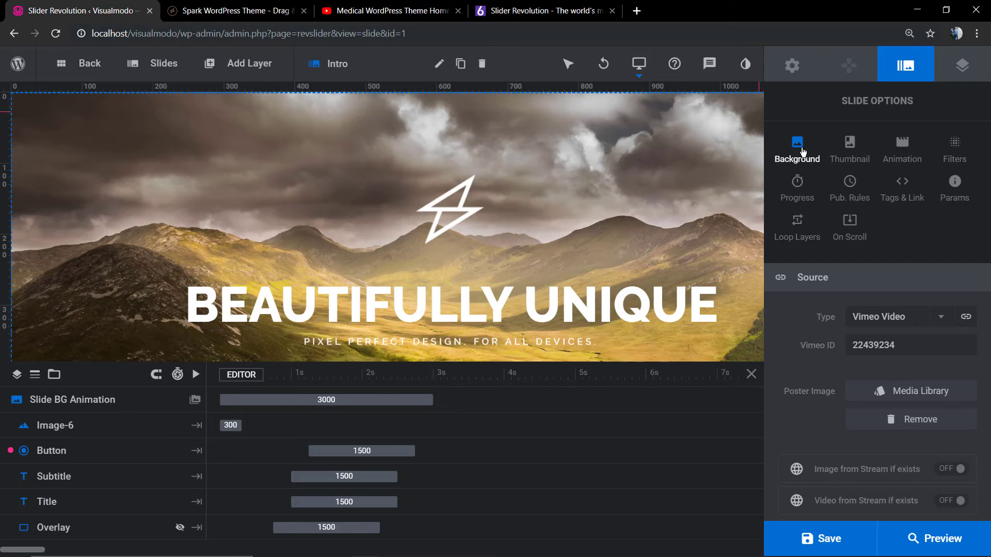
Set the Intro slide's background type to YouTube Video.
{"action": "left_click", "coordinate": [802, 152]}
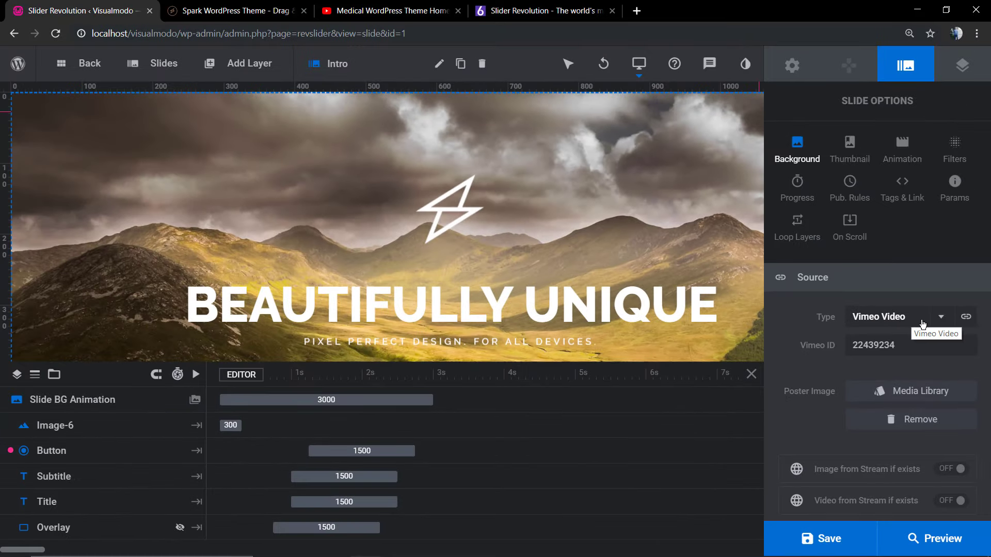
{"action": "left_click", "coordinate": [924, 319]}
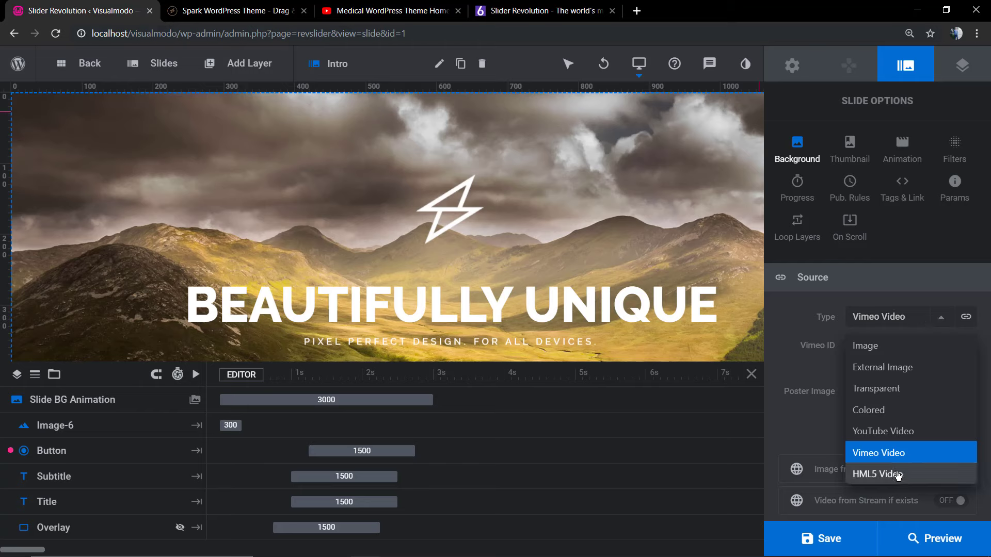
{"action": "left_click", "coordinate": [885, 432]}
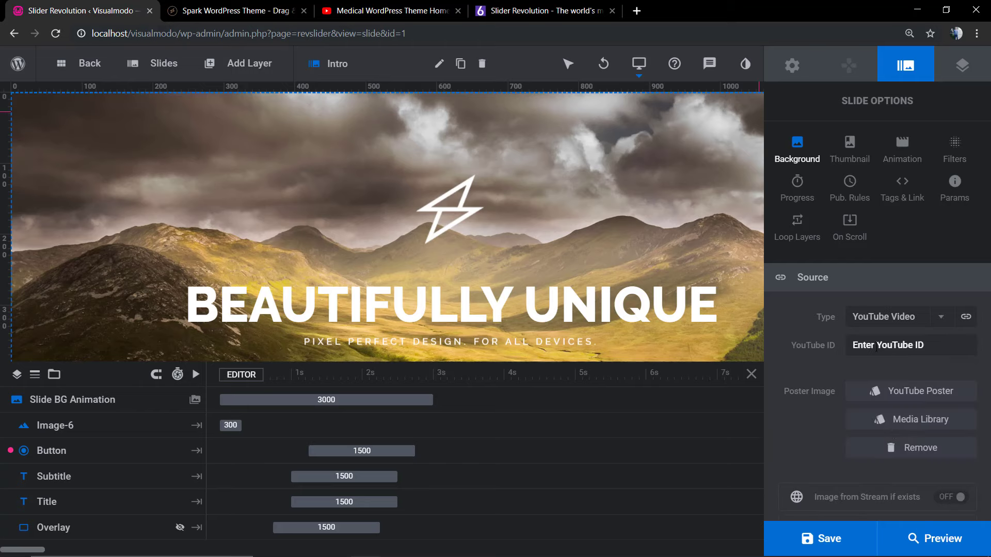
Pause the YouTube video and select its ID Q40senBlrFI in the address bar.
{"action": "left_click", "coordinate": [353, 10]}
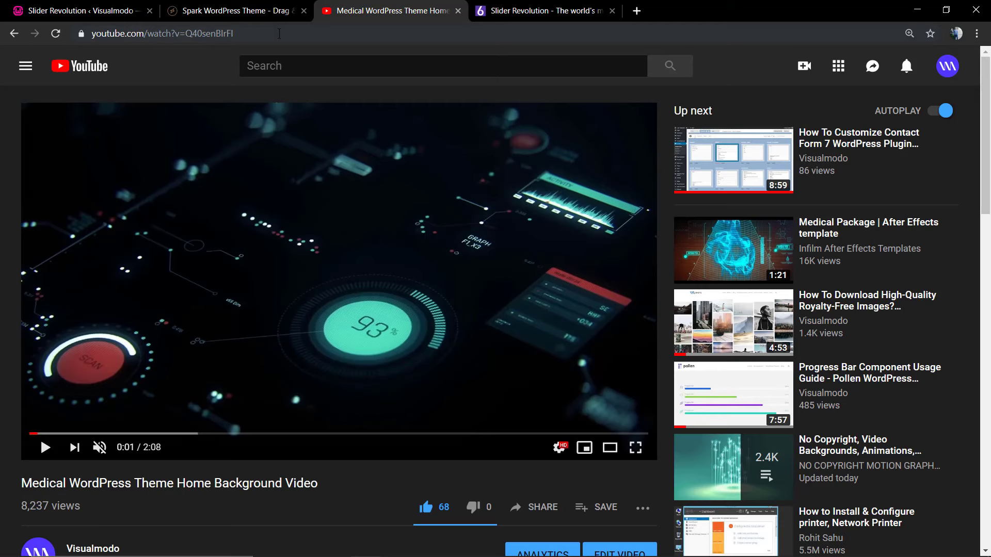
{"action": "left_click", "coordinate": [307, 218]}
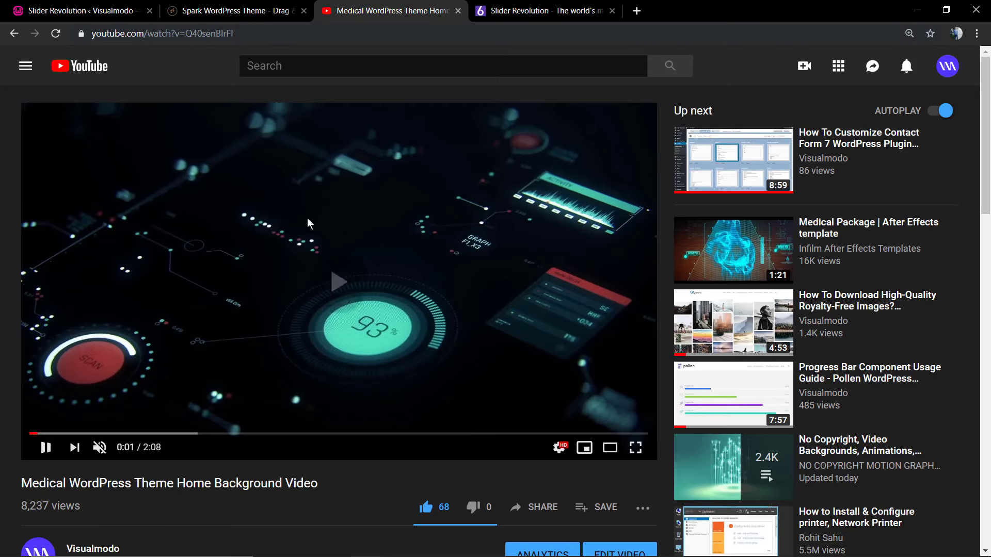
{"action": "left_click", "coordinate": [331, 261]}
{"action": "left_click", "coordinate": [215, 33]}
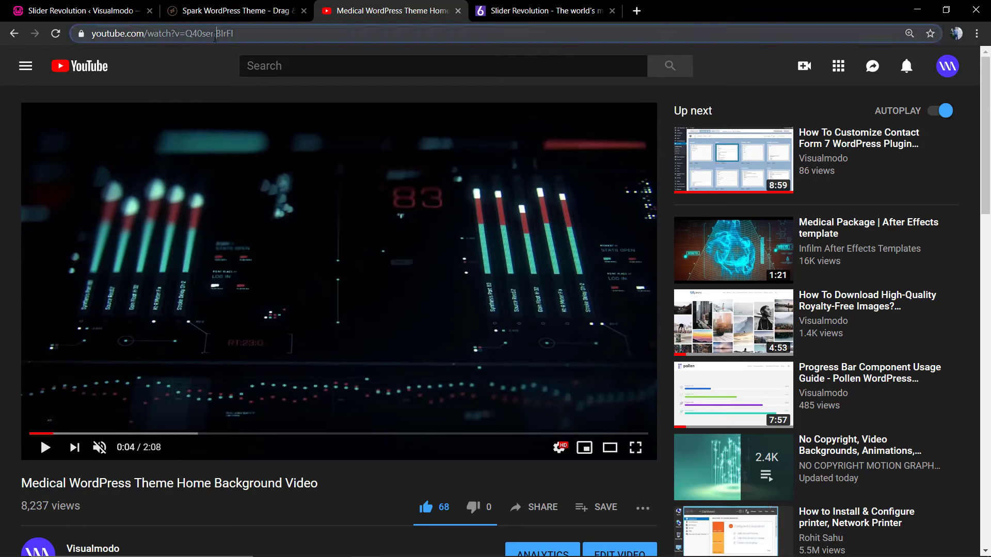
{"action": "double_click", "coordinate": [215, 33]}
{"action": "key", "text": "ctrl+c"}
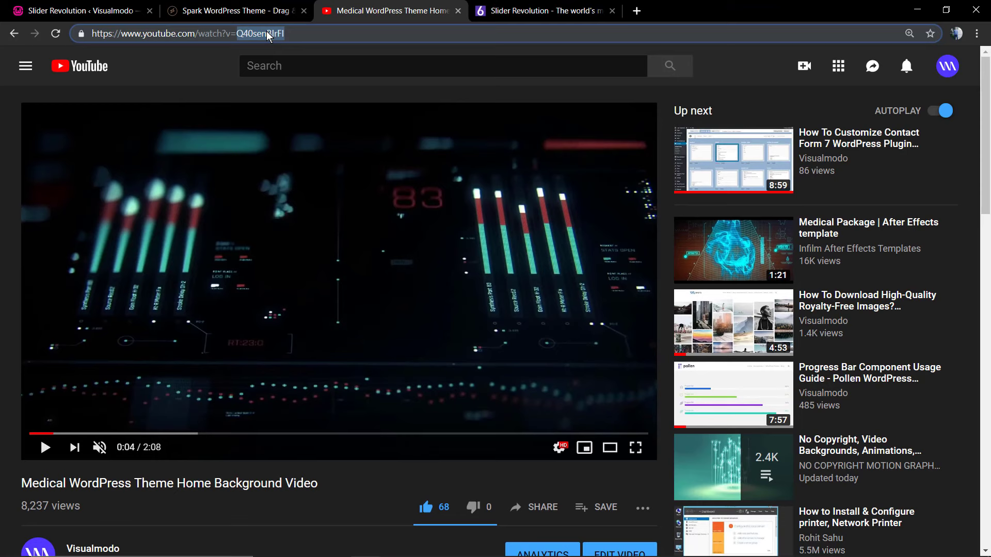
Paste Q40senBlrFI into the slide background's YouTube ID field.
{"action": "left_click", "coordinate": [132, 11]}
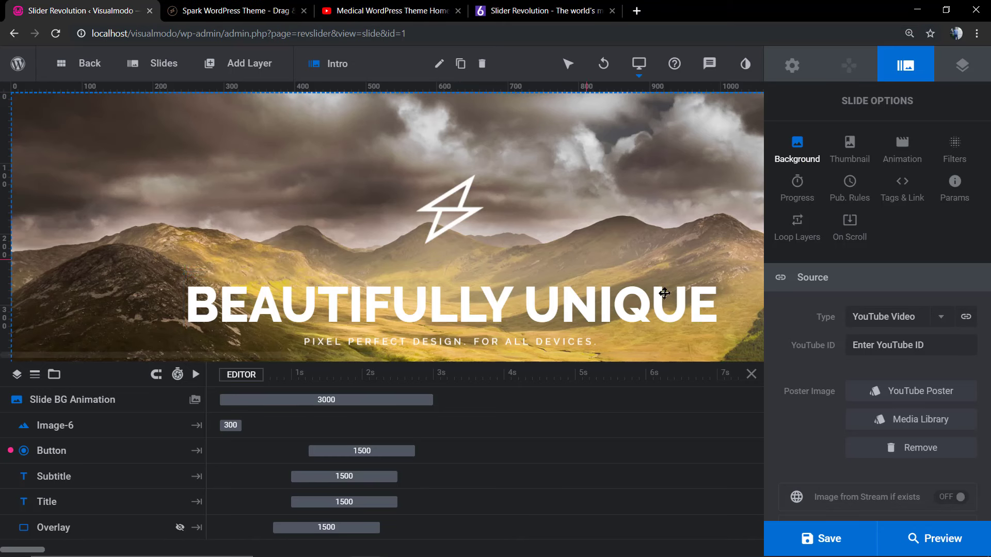
{"action": "left_click", "coordinate": [888, 348]}
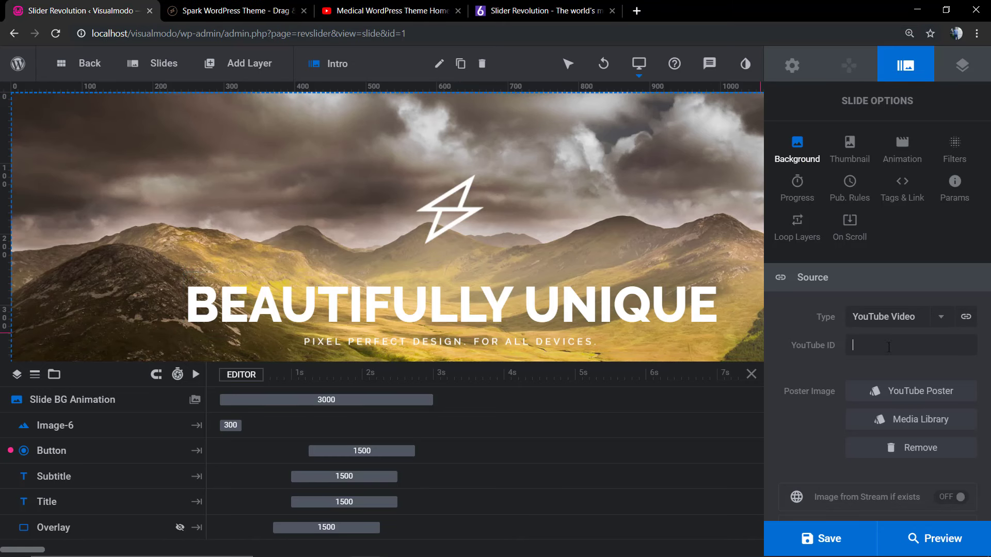
{"action": "key", "text": "ctrl+v"}
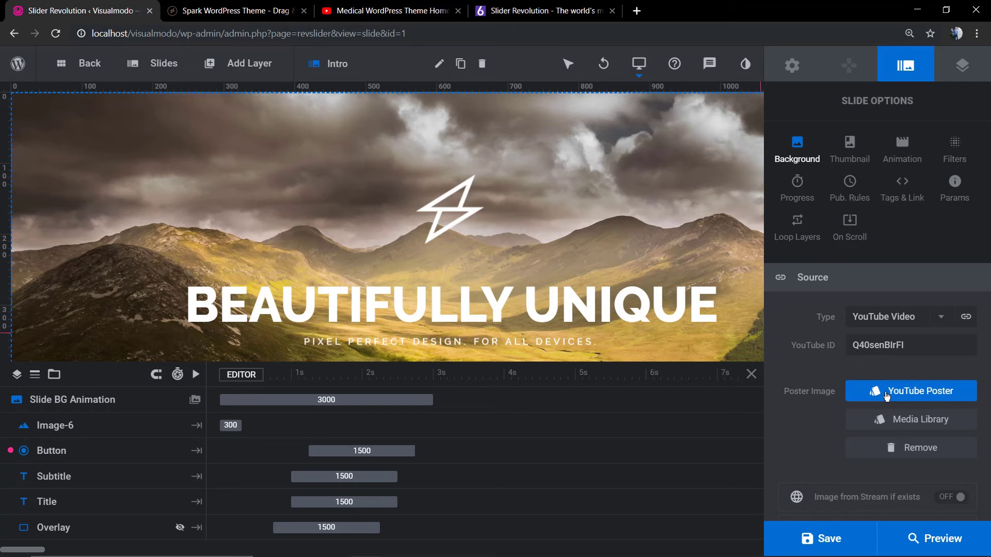
{"action": "scroll", "coordinate": [854, 375], "scroll_direction": "down", "scroll_amount": 2}
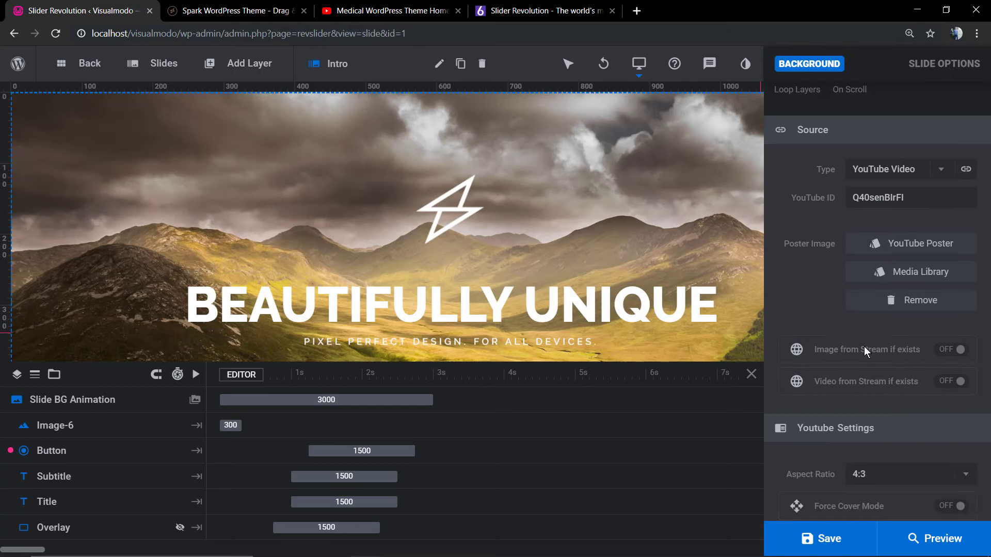
{"action": "scroll", "coordinate": [864, 346], "scroll_direction": "up", "scroll_amount": 2}
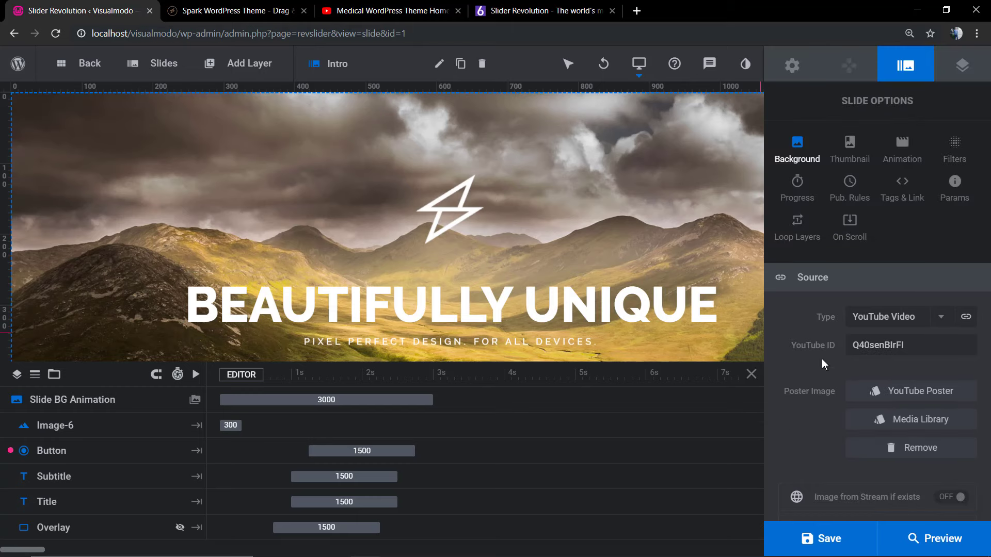
Set mountains-landscape.jpg as the video poster image, save the slide and check the live site.
{"action": "left_click", "coordinate": [879, 420]}
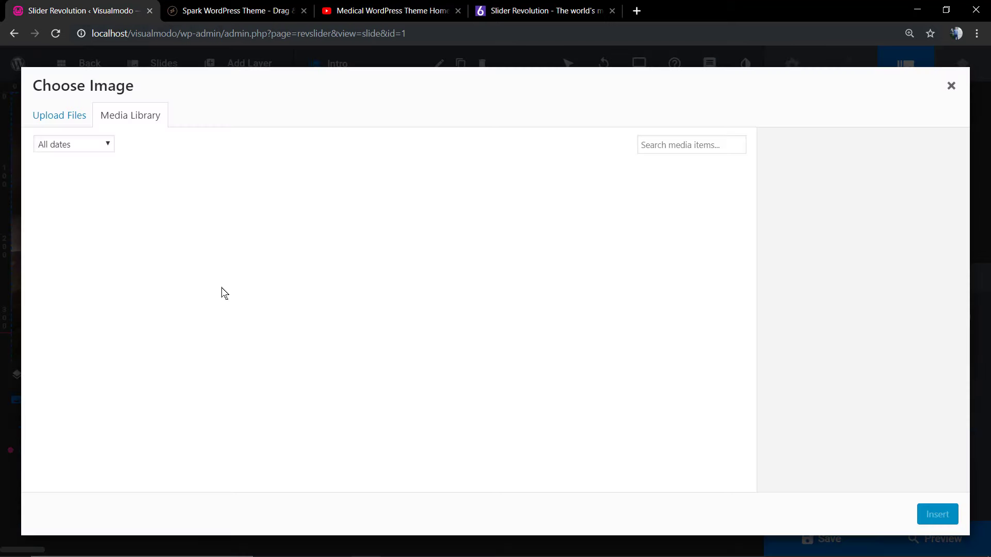
{"action": "left_click", "coordinate": [61, 225]}
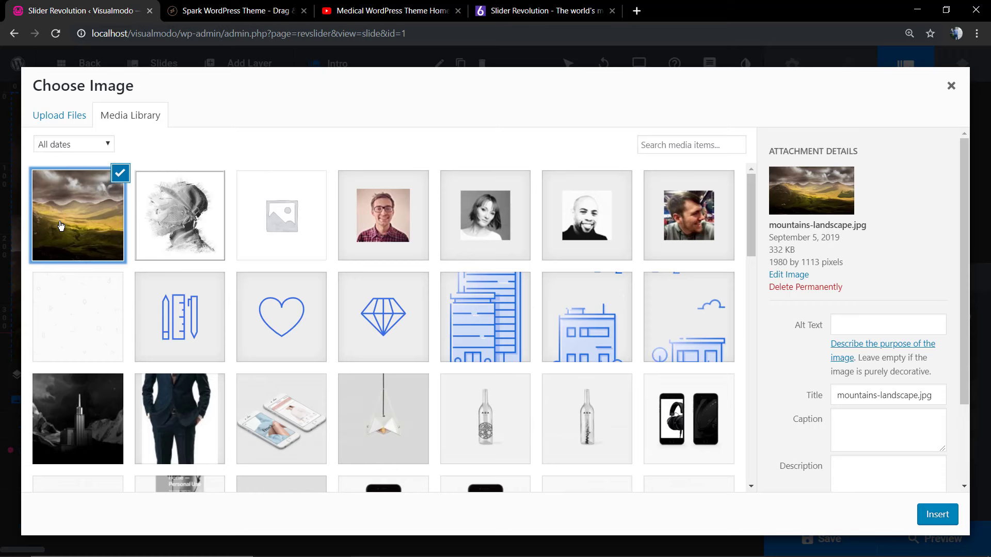
{"action": "left_click", "coordinate": [926, 514]}
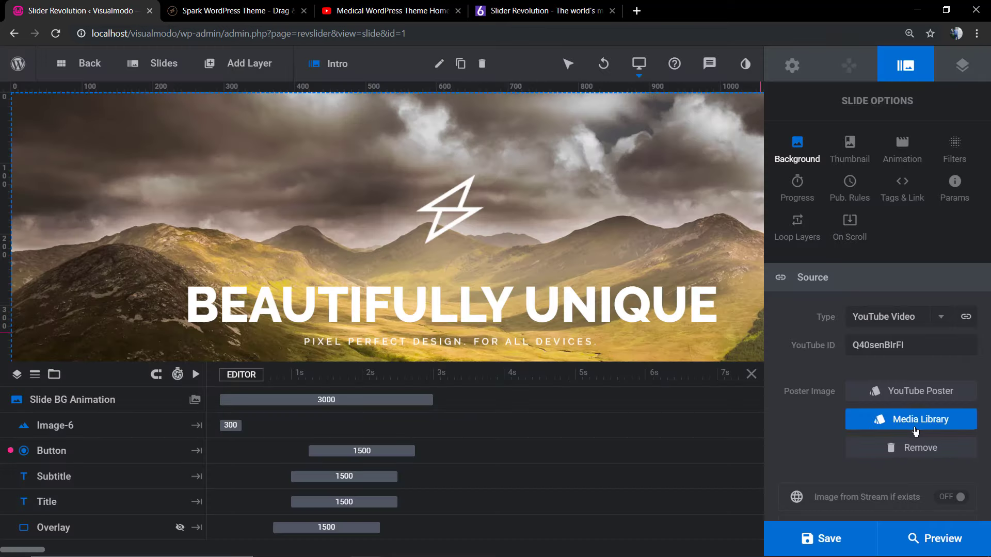
{"action": "left_click", "coordinate": [829, 541]}
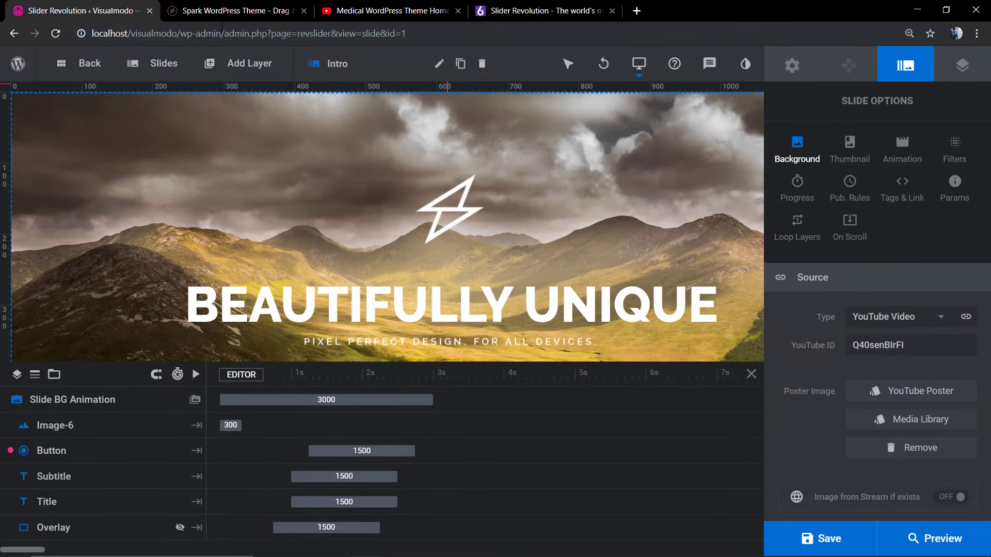
{"action": "left_click", "coordinate": [236, 9]}
{"action": "left_click", "coordinate": [112, 12]}
Leave the slide editor for the Slider Revolution modules dashboard.
{"action": "left_click", "coordinate": [86, 68]}
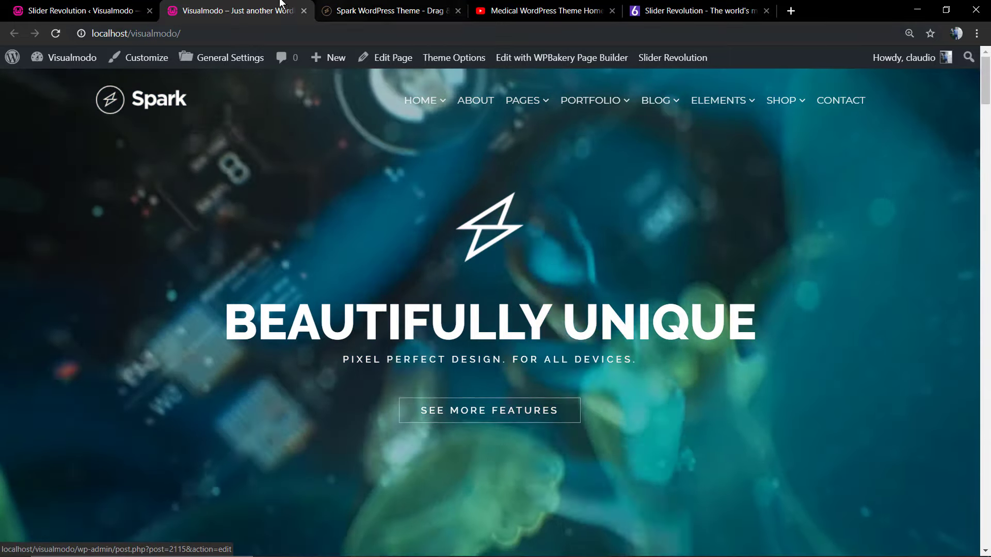
Reopen the Home module and confirm the background type is still YouTube Video.
{"action": "left_click", "coordinate": [81, 10]}
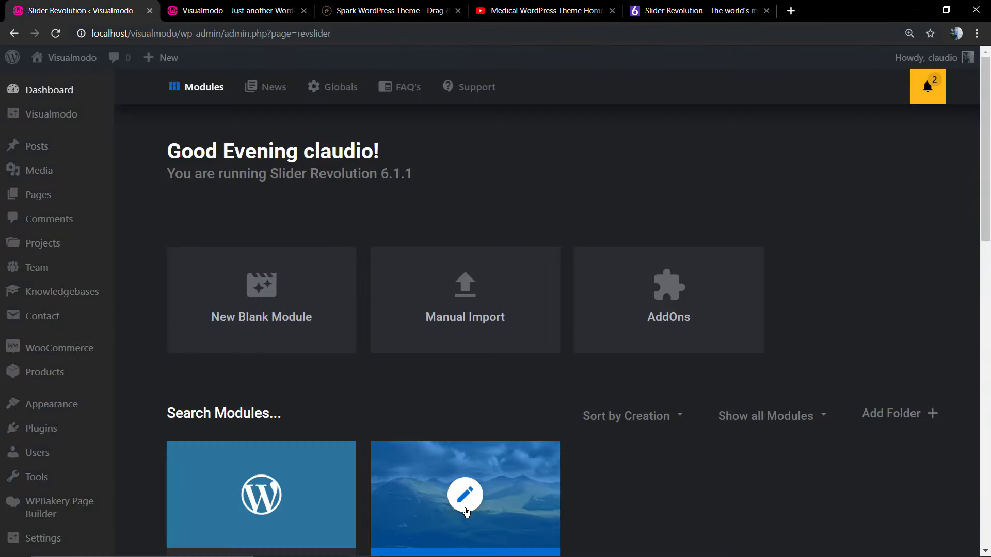
{"action": "left_click", "coordinate": [466, 495]}
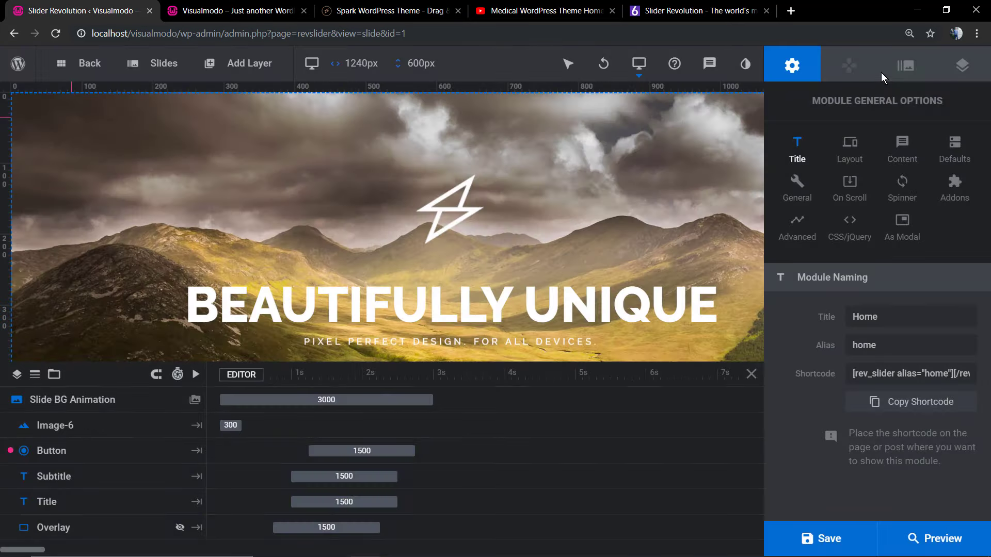
{"action": "left_click", "coordinate": [905, 65]}
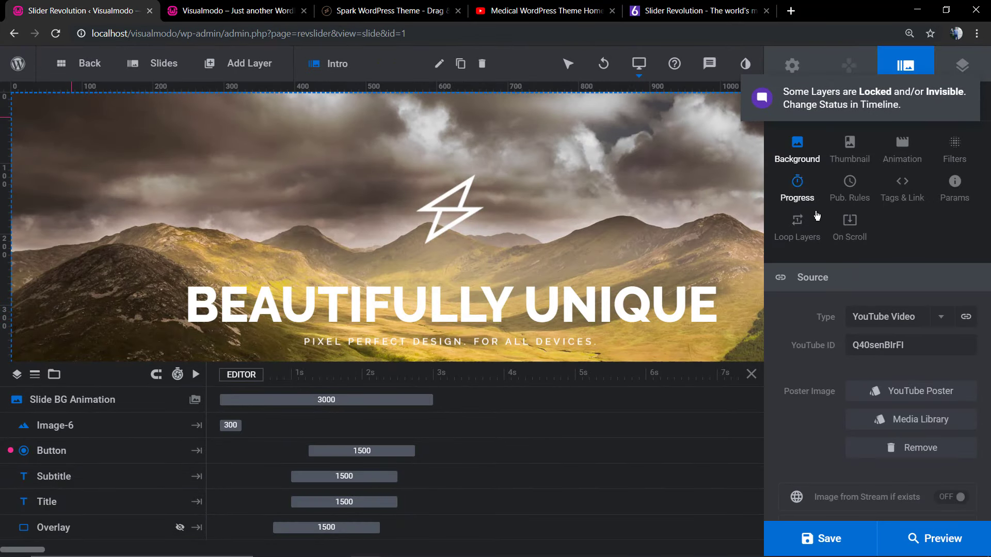
{"action": "scroll", "coordinate": [844, 277], "scroll_direction": "down", "scroll_amount": 2}
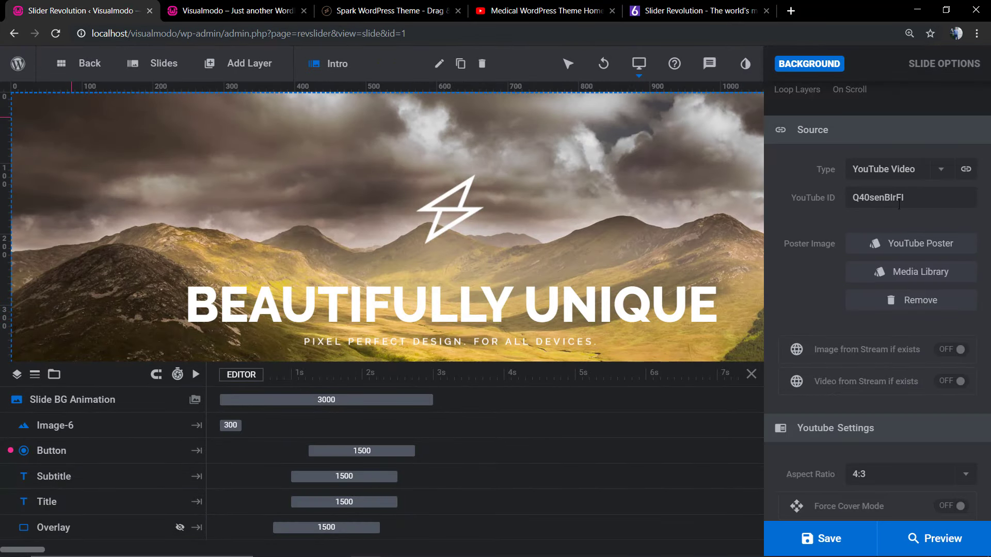
{"action": "left_click", "coordinate": [930, 170]}
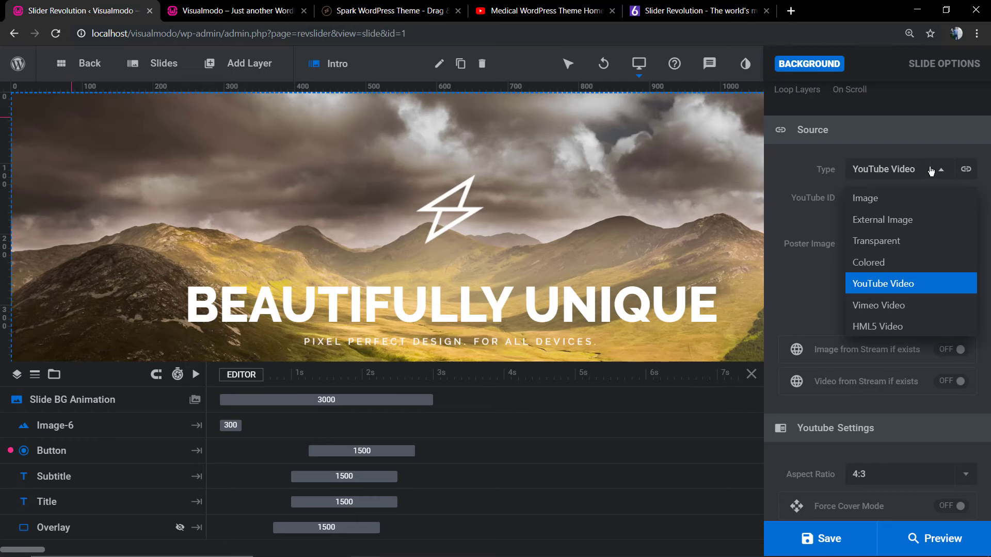
{"action": "left_click", "coordinate": [930, 169]}
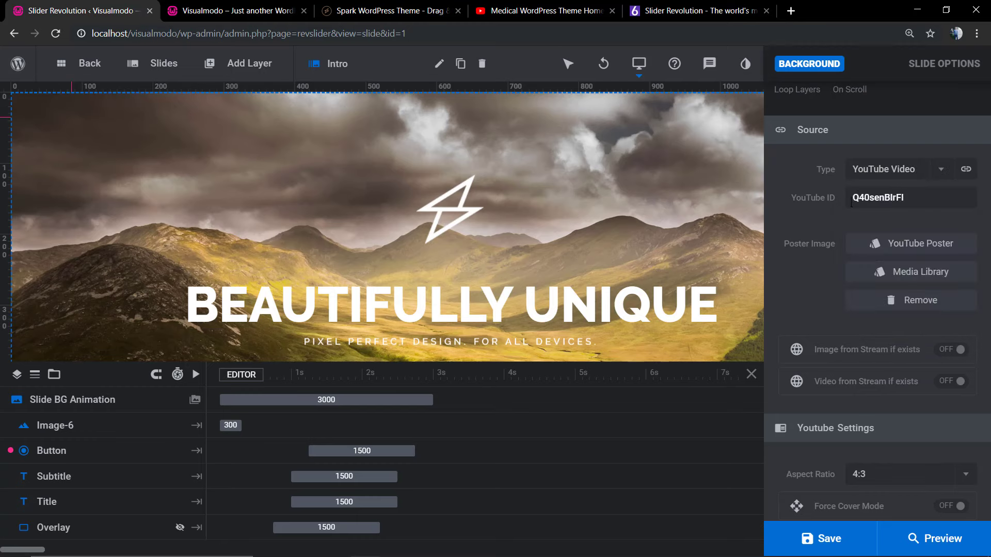
{"action": "scroll", "coordinate": [832, 317], "scroll_direction": "up", "scroll_amount": 2}
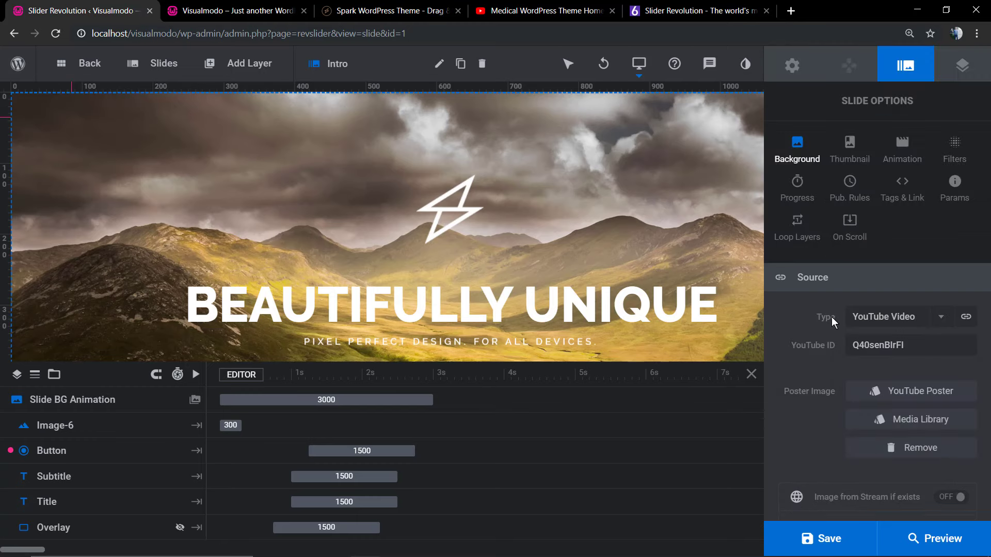